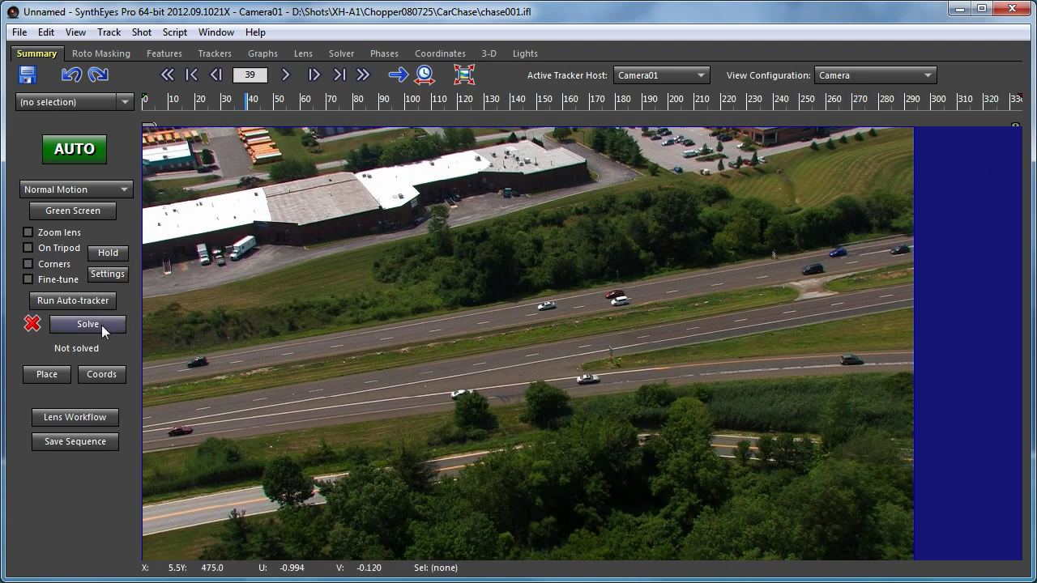
- Run the auto-tracker on the shot and delete the stray tracker on the moving white car at frame 245
click(68, 302)
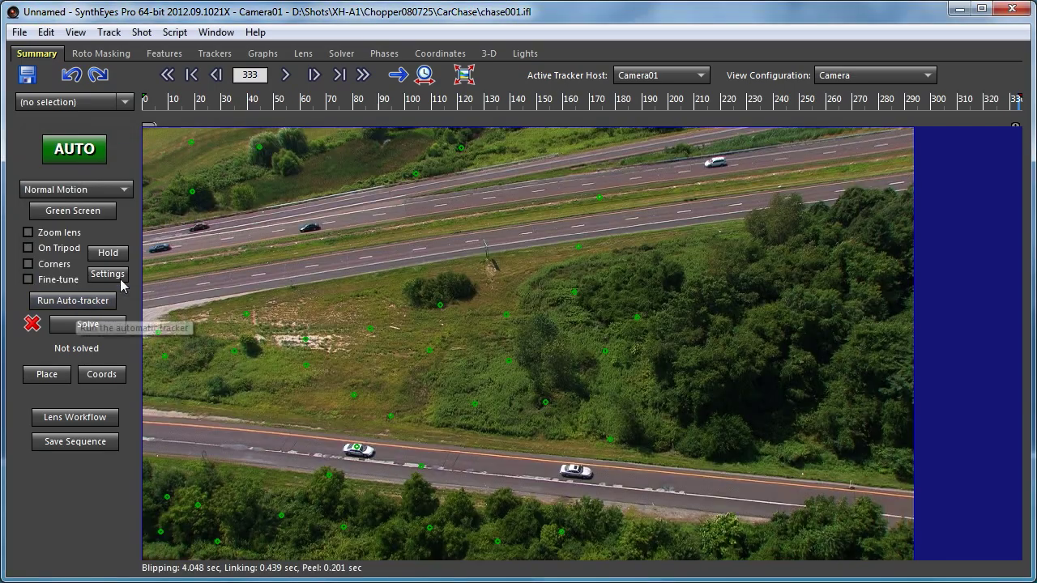
drag(249, 102, 786, 220)
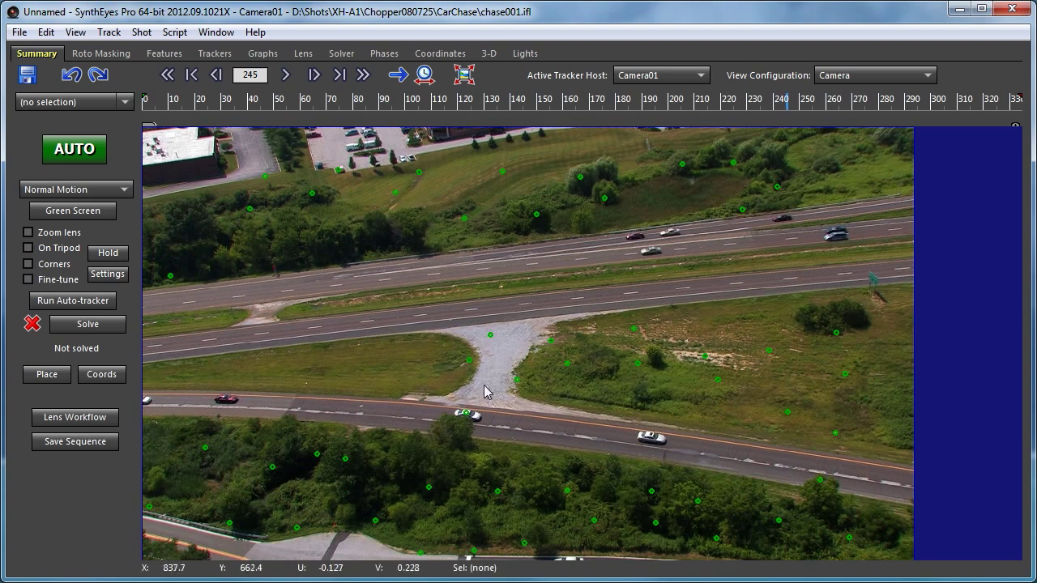
click(465, 413)
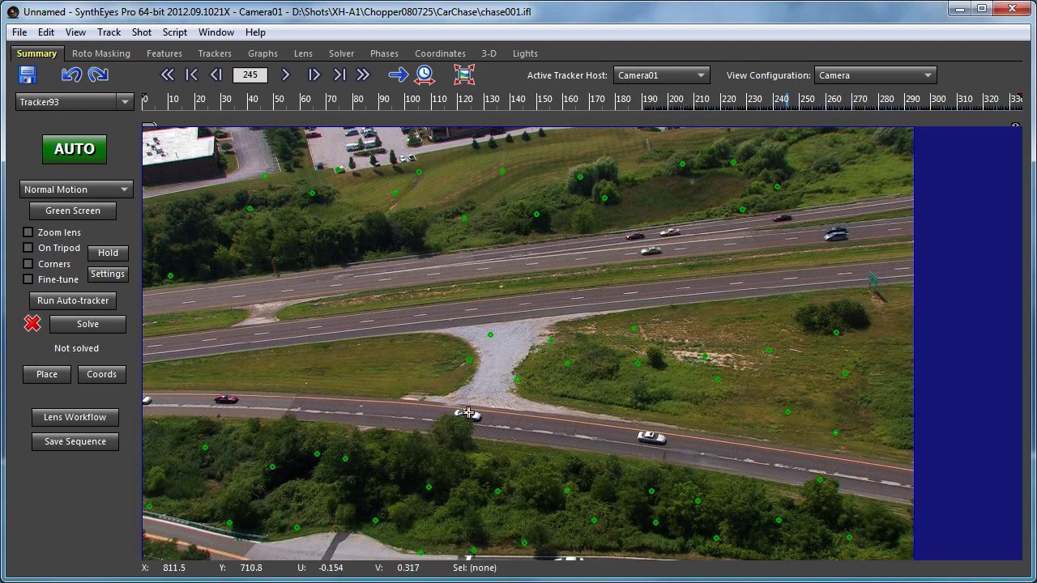
click(663, 401)
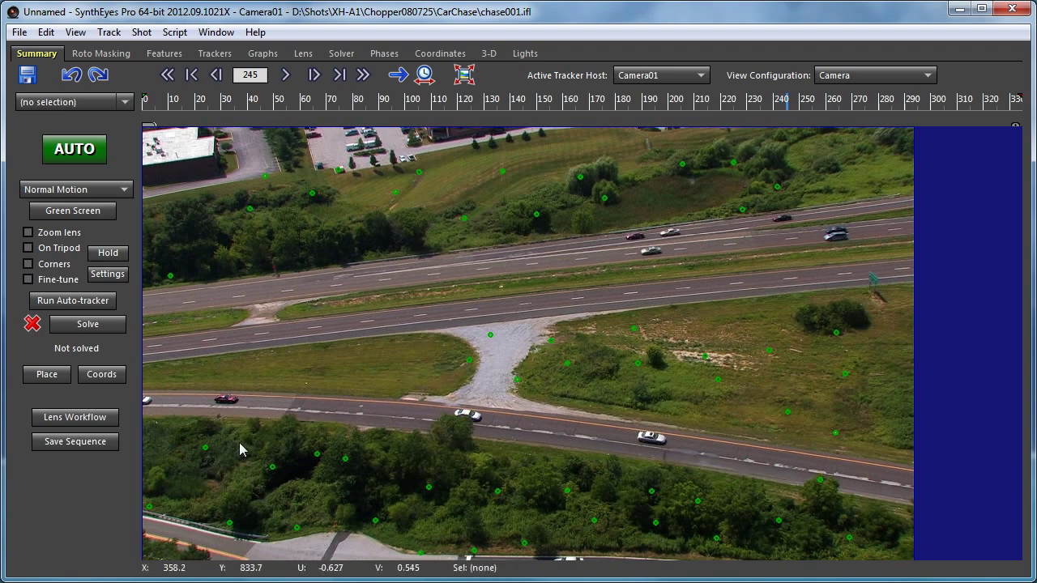
- Solve the camera motion and automatically place the solved scene on the ground plane
click(87, 324)
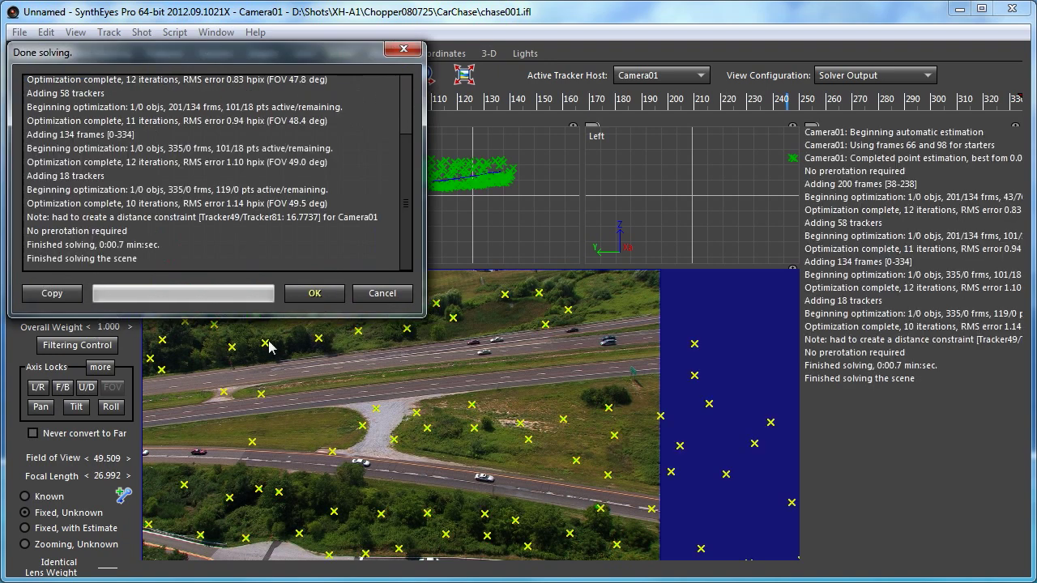
click(317, 297)
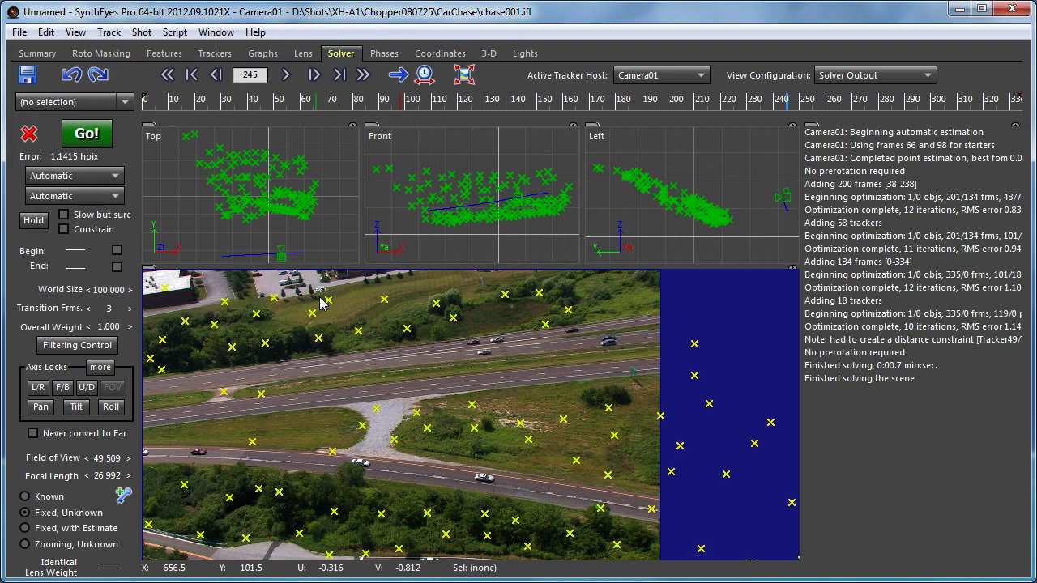
click(38, 54)
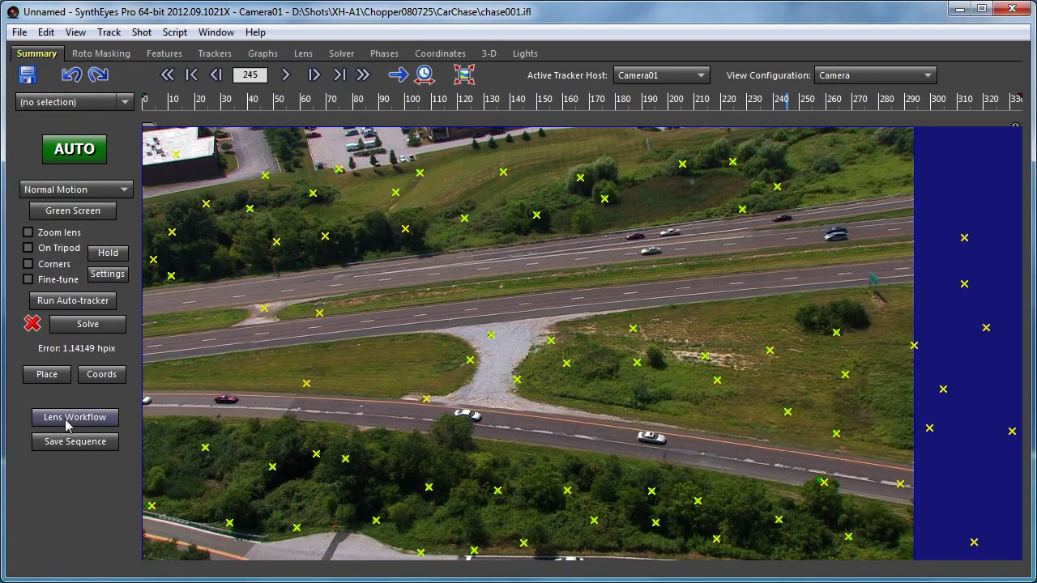
click(47, 376)
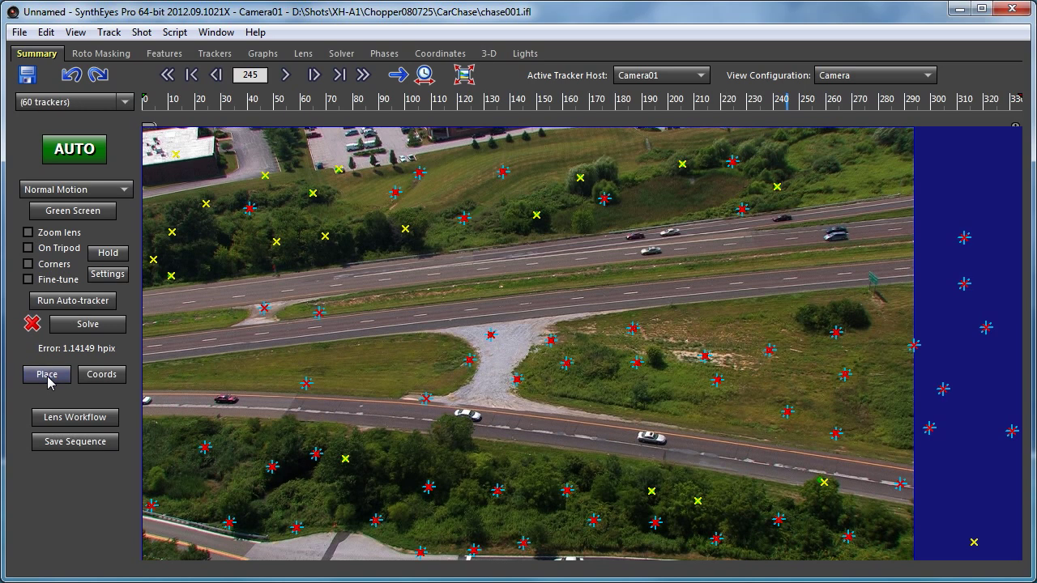
- In the Quad configuration, create a Matrix object about 104 by 76 units over the tracker points in the Top view
click(843, 72)
click(850, 106)
scroll(373, 248, down, 5)
scroll(388, 443, down, 6)
scroll(314, 455, up, 4)
middle_drag(373, 413, 327, 482)
middle_drag(326, 299, 329, 280)
scroll(330, 280, up, 2)
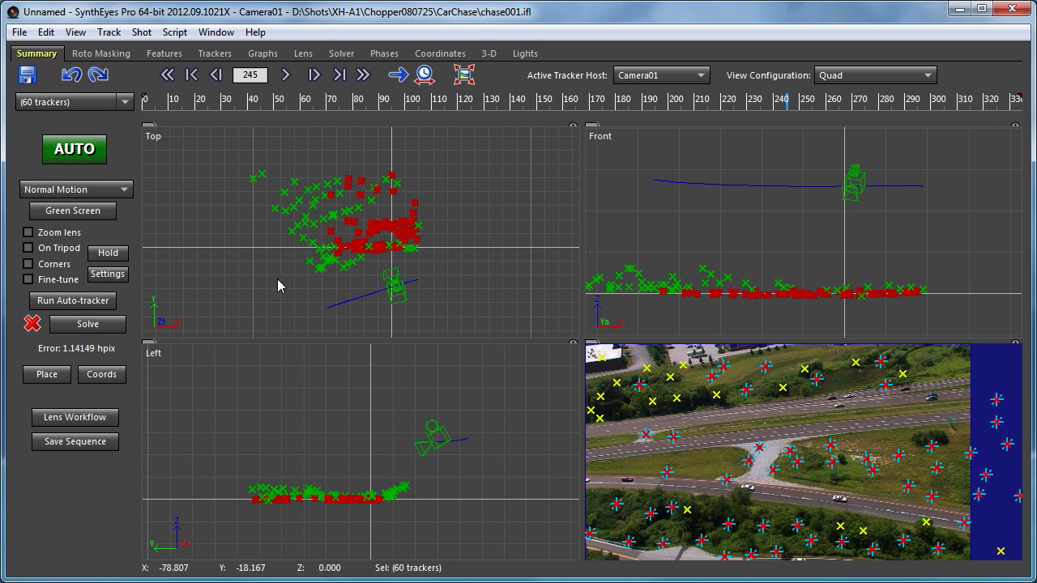
right_click(222, 175)
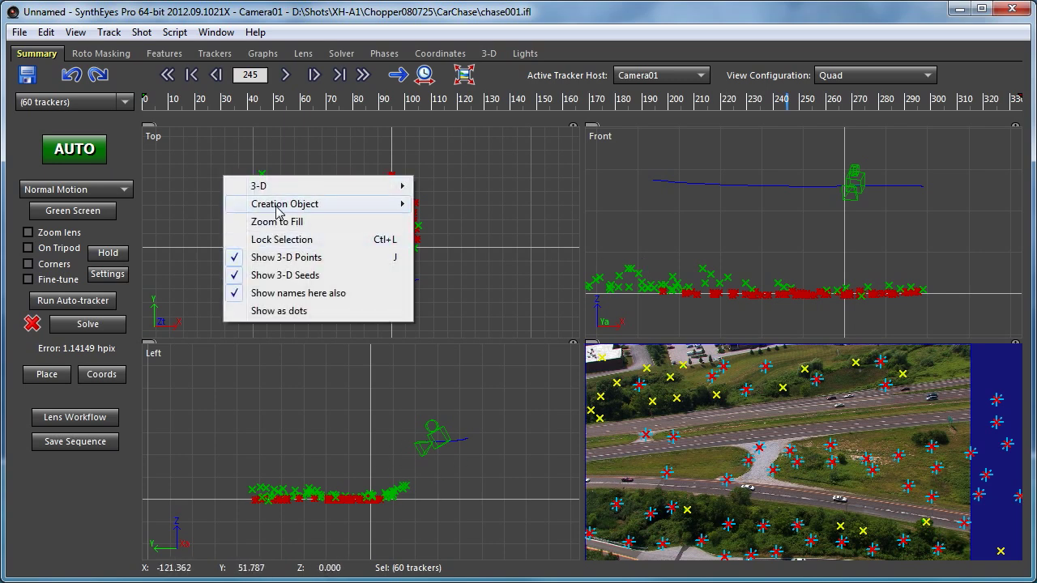
mouse_move(279, 209)
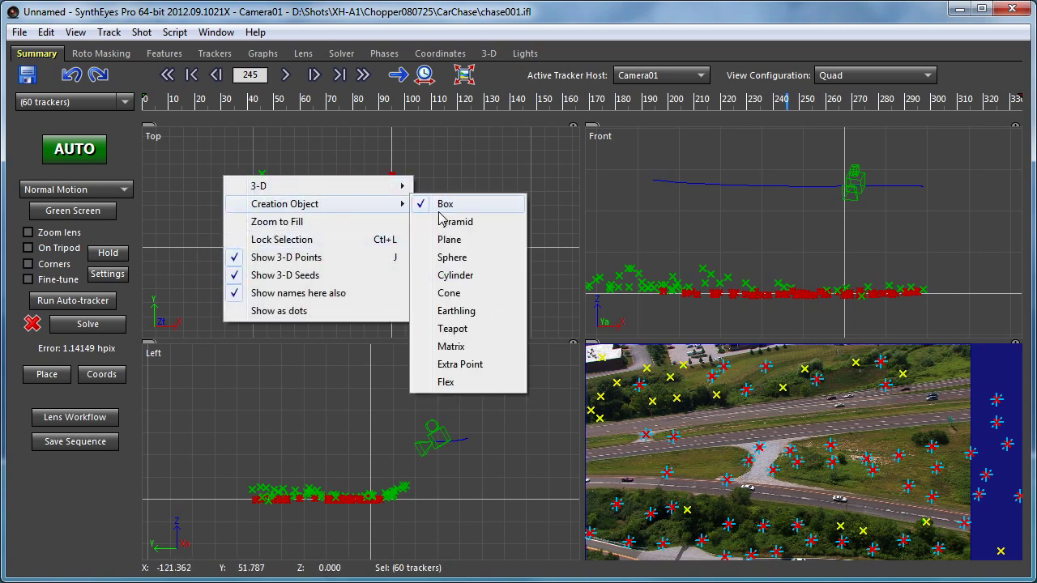
click(458, 349)
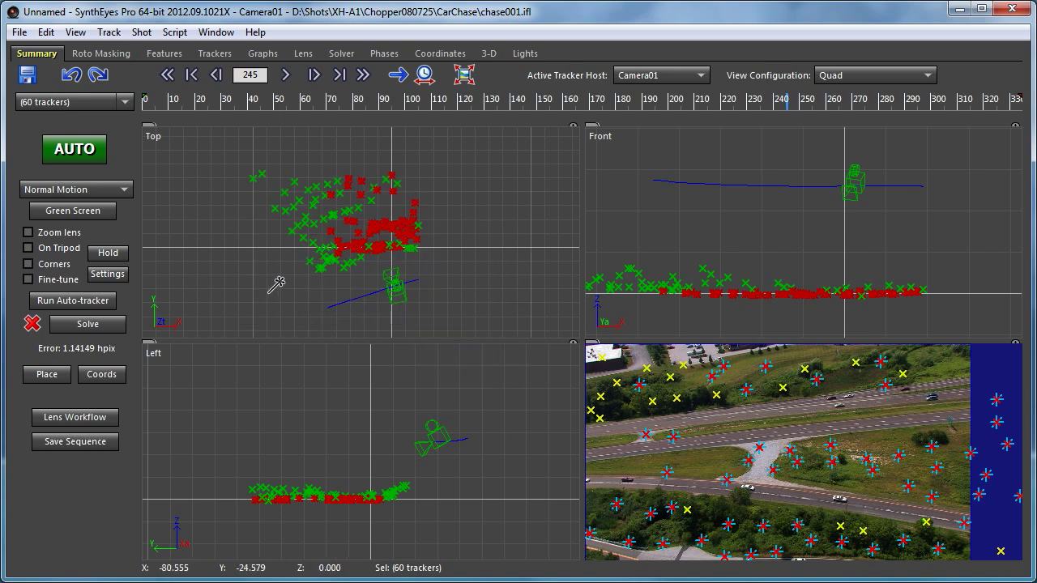
mouse_move(280, 269)
mouse_down()
mouse_move(421, 168)
mouse_move(431, 129)
mouse_up()
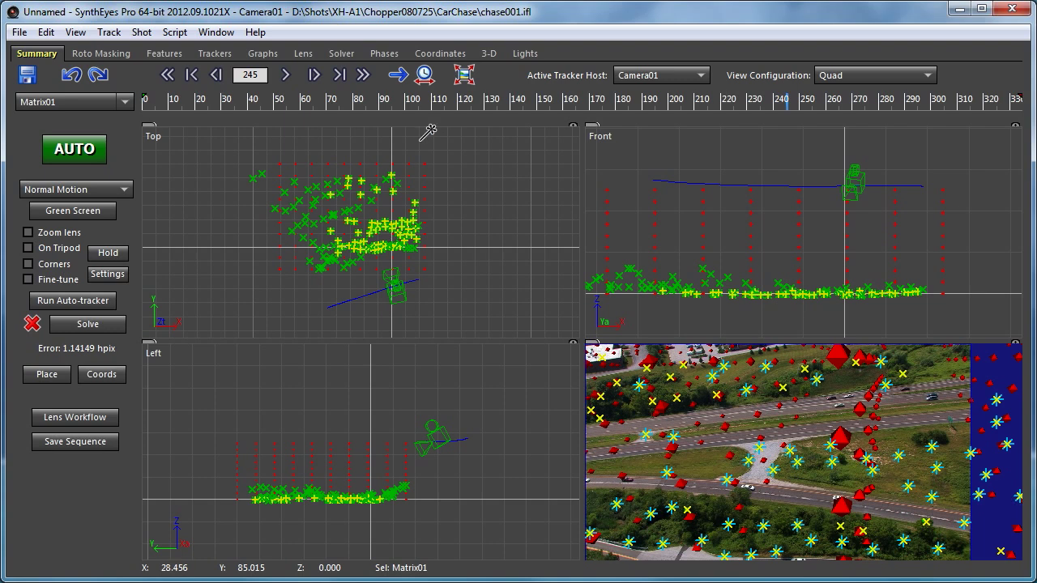
- Play the shot at normal speed in the Camera view to examine the matrix against the footage, stopping at frame 40
click(853, 77)
click(853, 94)
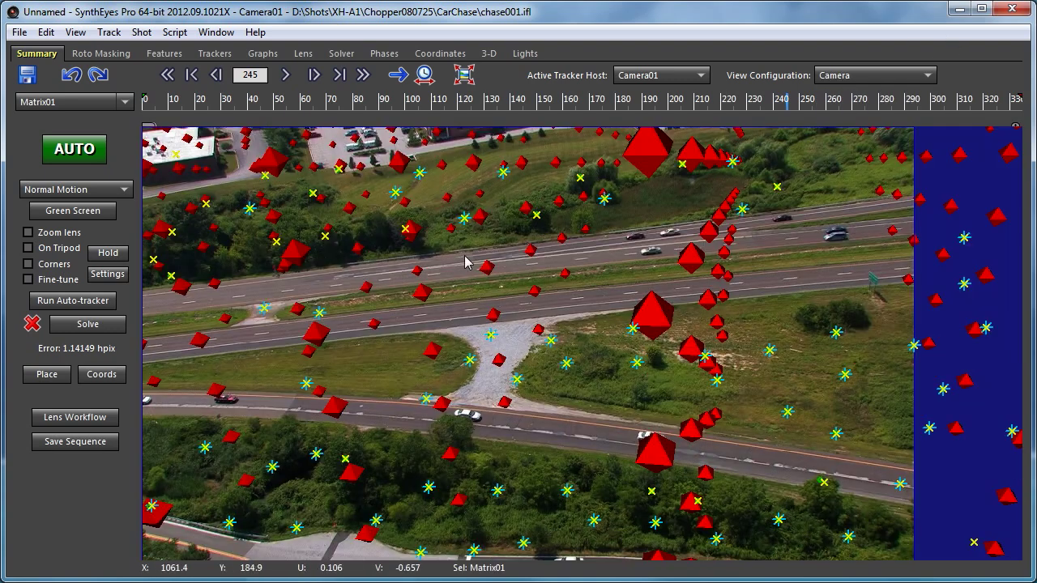
click(75, 33)
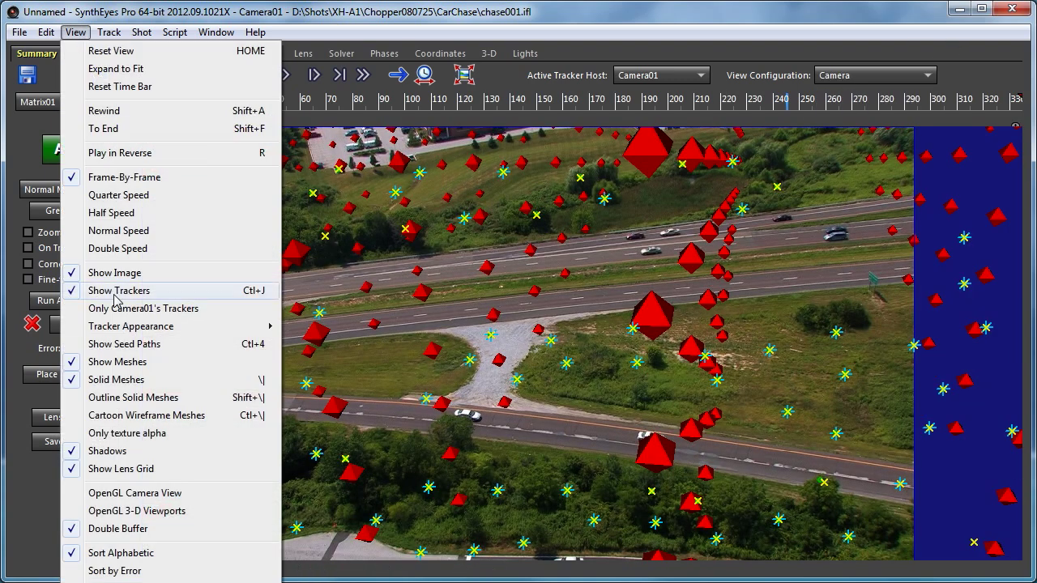
click(126, 233)
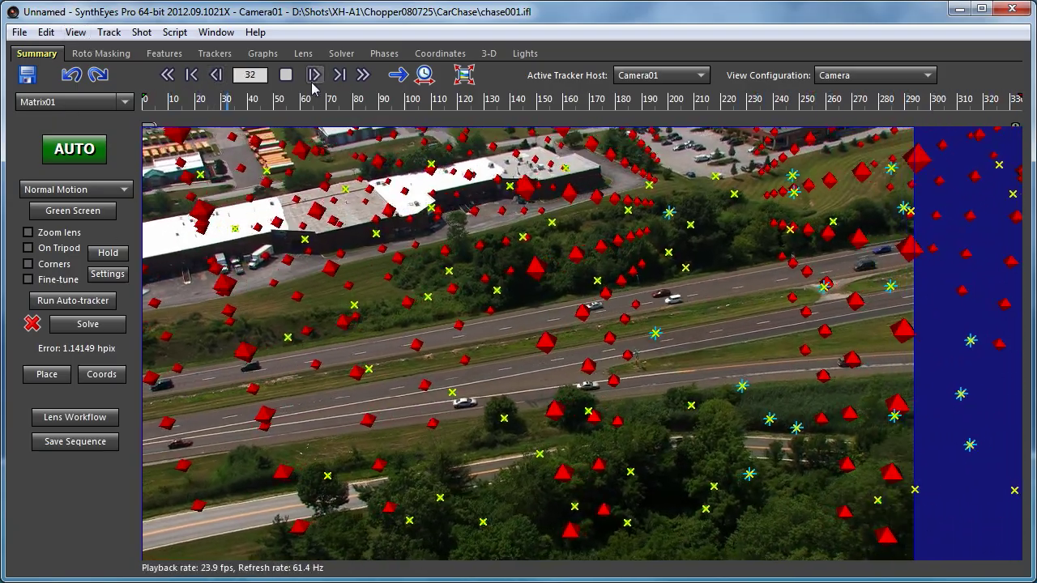
click(286, 75)
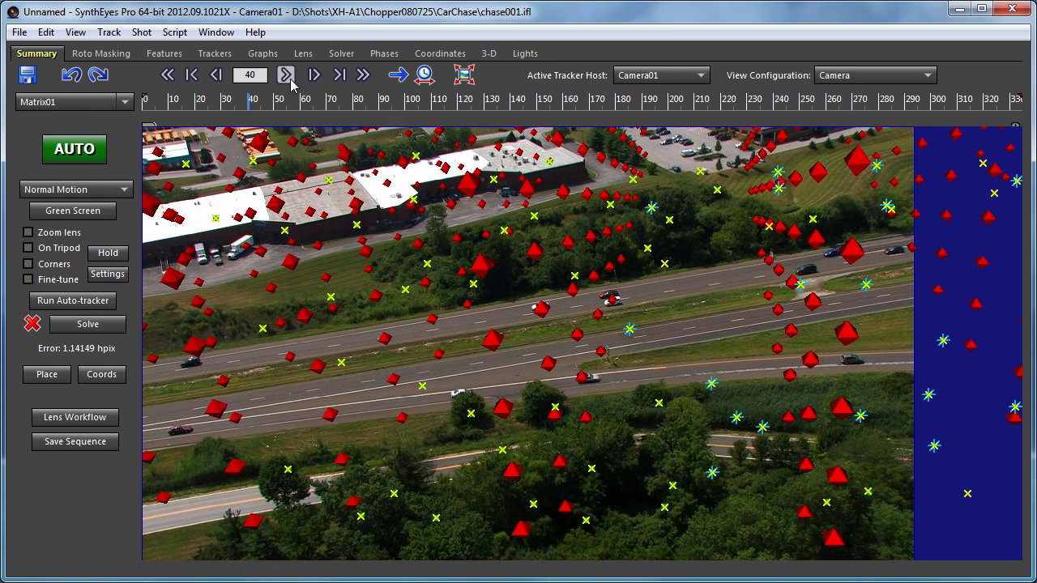
- Open the 3-D controls with the matrix's point counts shown and try out different counts along X
click(488, 54)
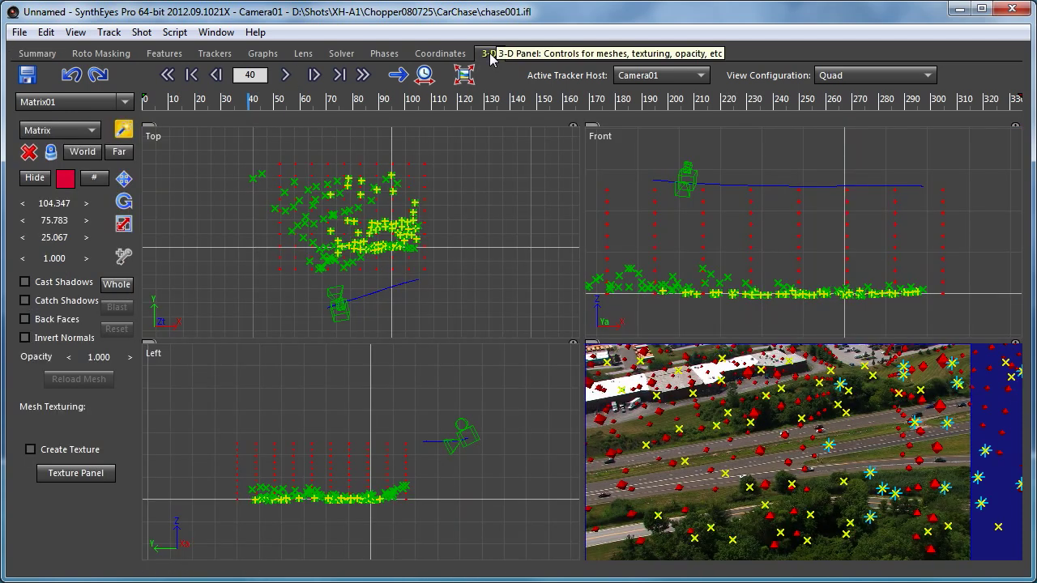
click(95, 179)
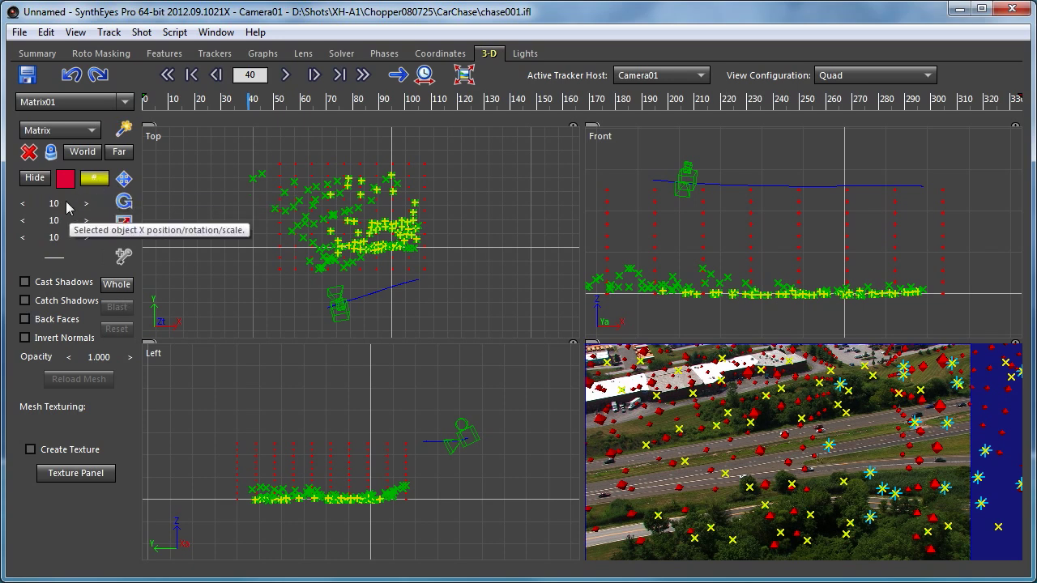
click(22, 203)
drag(23, 203, 52, 204)
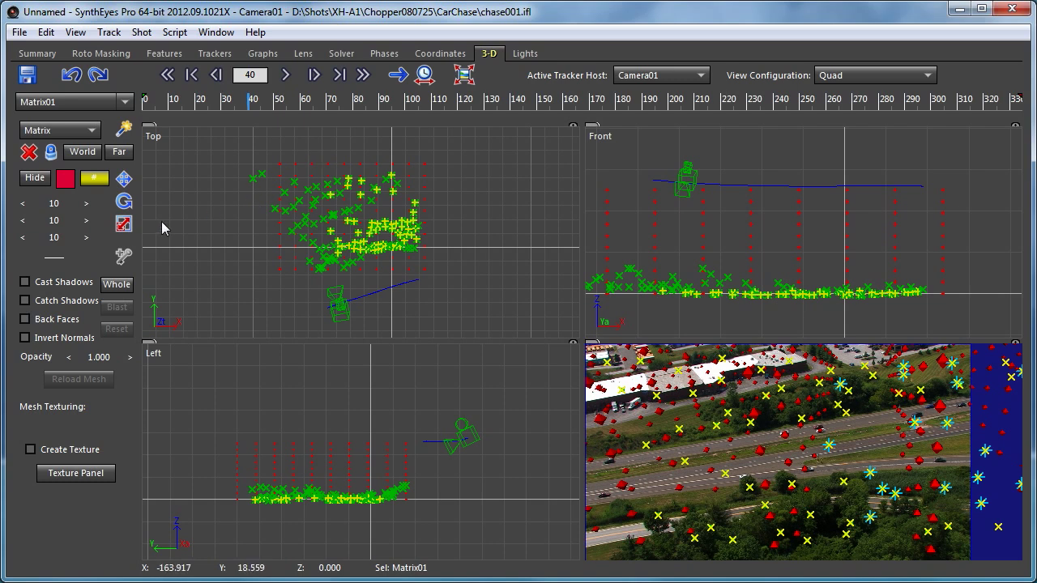
- Set the matrix's X scale to 3 and view its points up close in the Front view
click(123, 224)
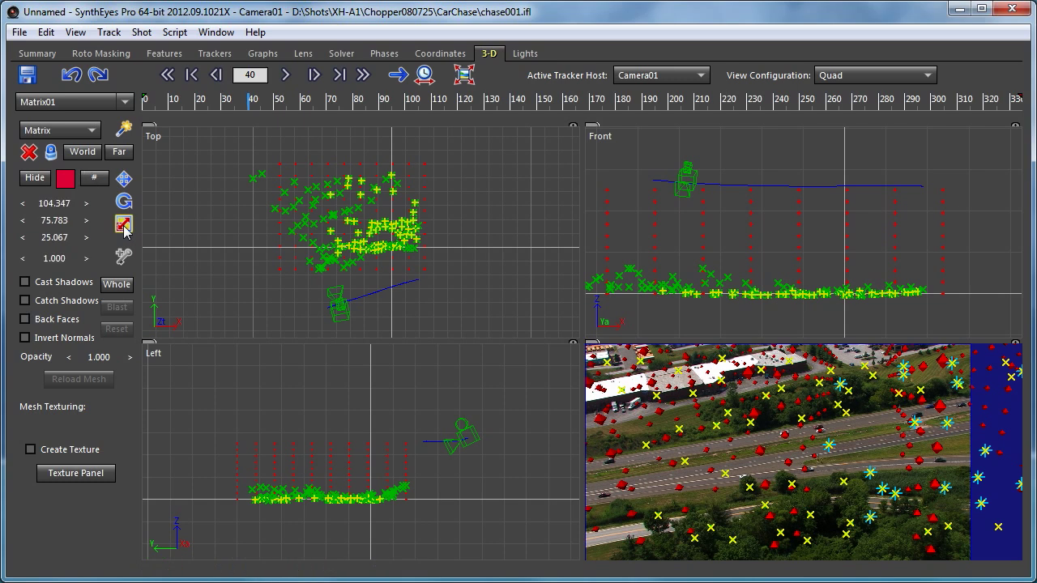
double_click(52, 205)
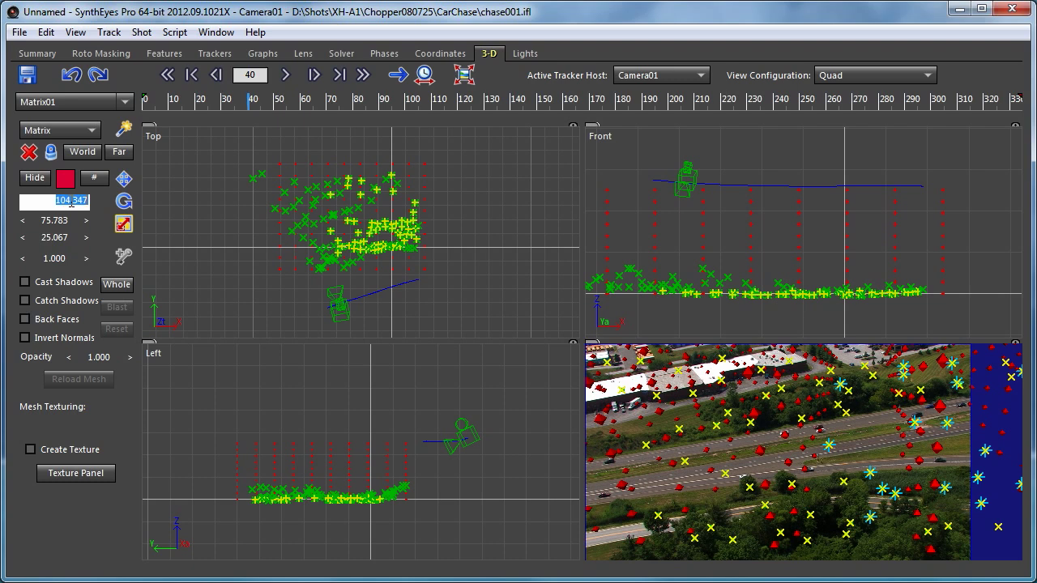
text(3)
key(Return)
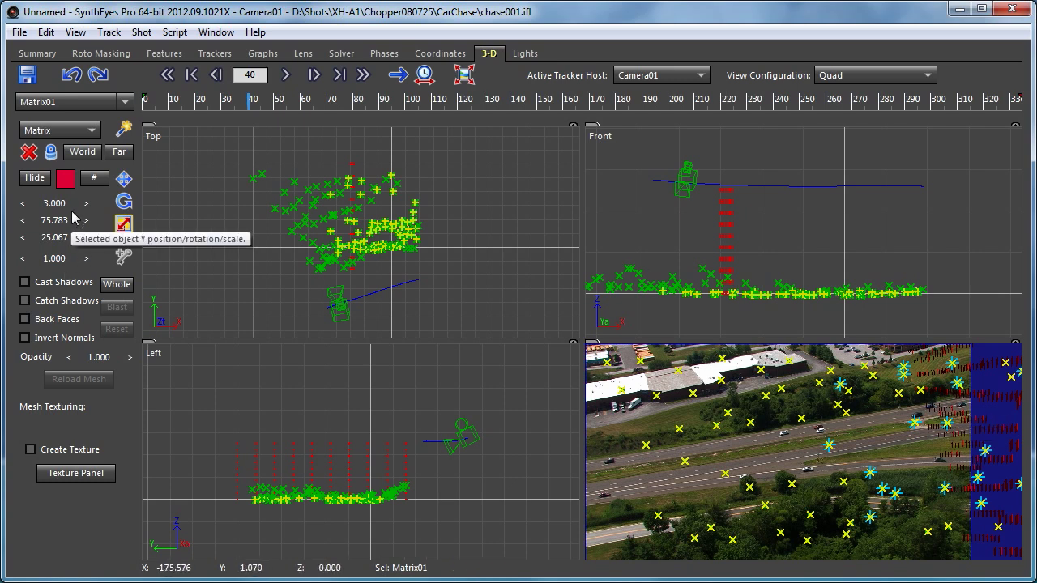
scroll(727, 220, up, 3)
scroll(721, 215, up, 5)
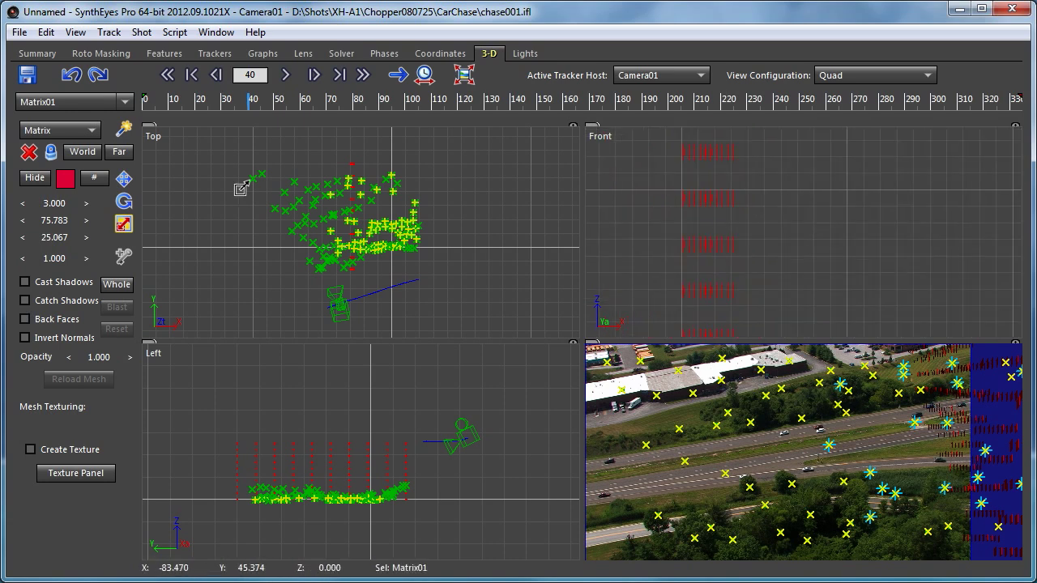
- Try a count of 9 matrix points along X, and undo the X count and X scale changes
click(93, 179)
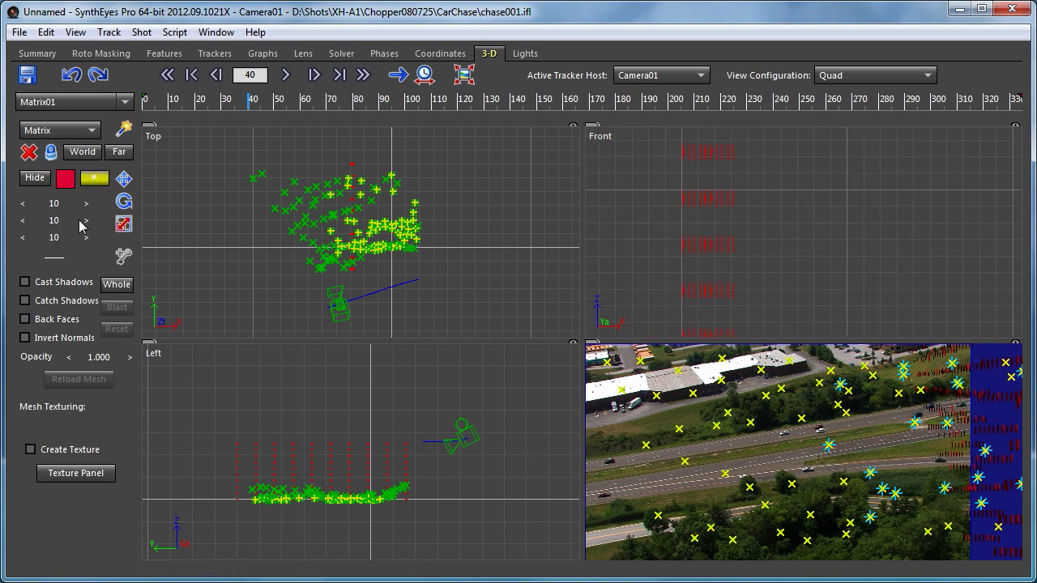
click(22, 205)
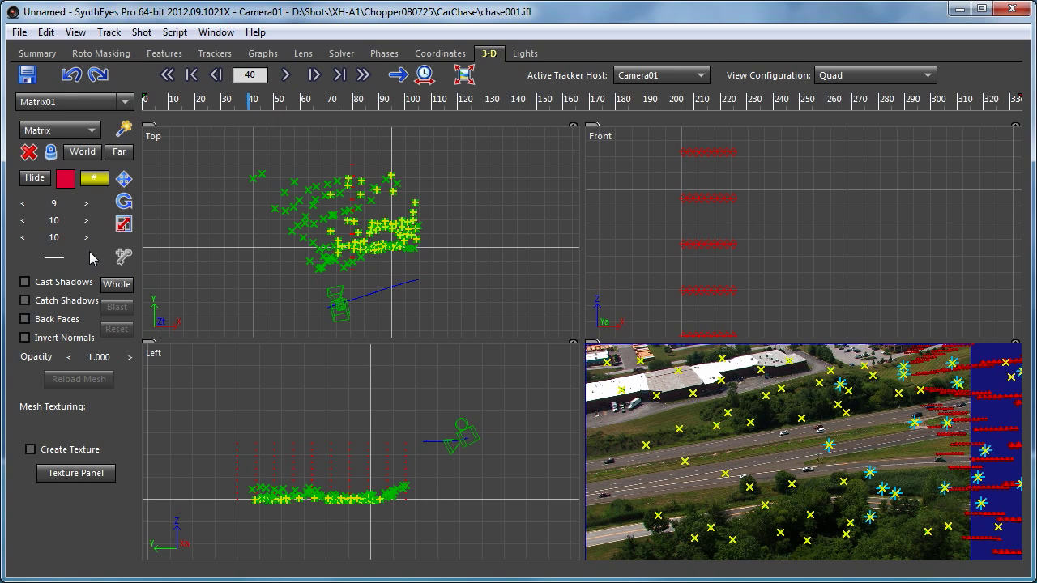
click(79, 74)
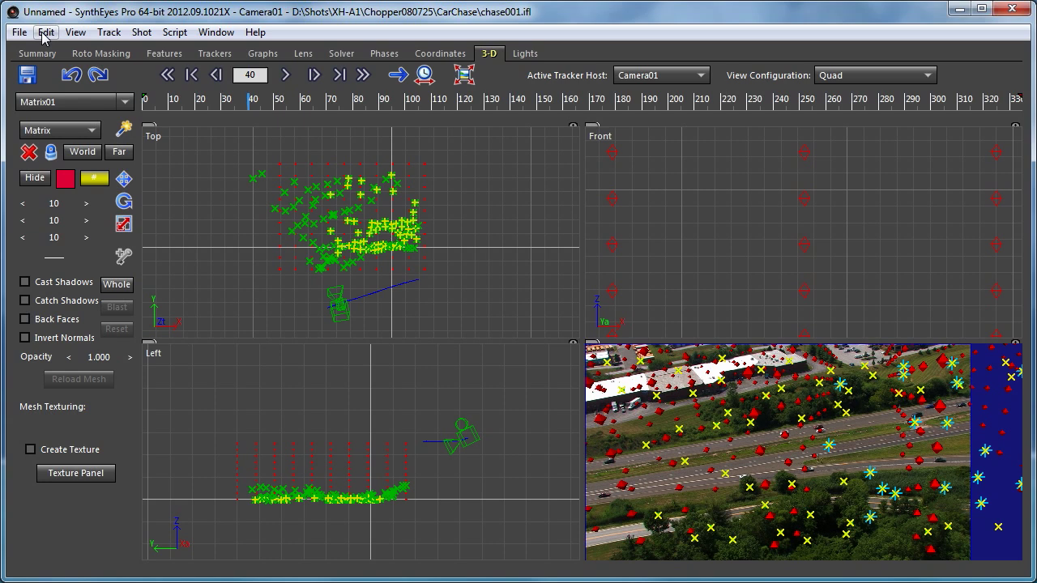
- Set the Matrix-obj pt size preference to 0.950 and refresh the matrix by changing its X count and returning it to 10
click(45, 32)
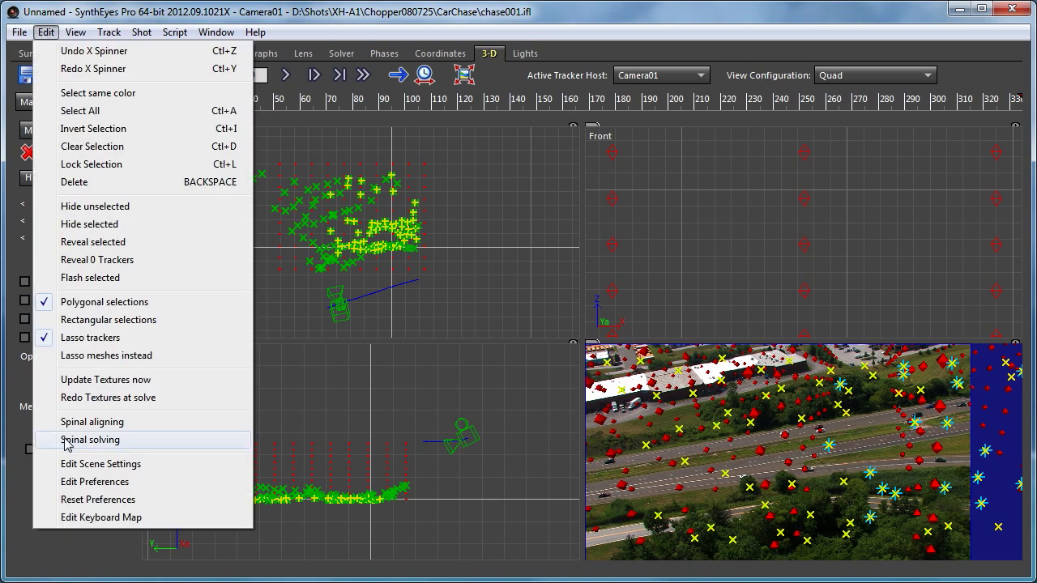
click(75, 481)
drag(443, 311, 328, 76)
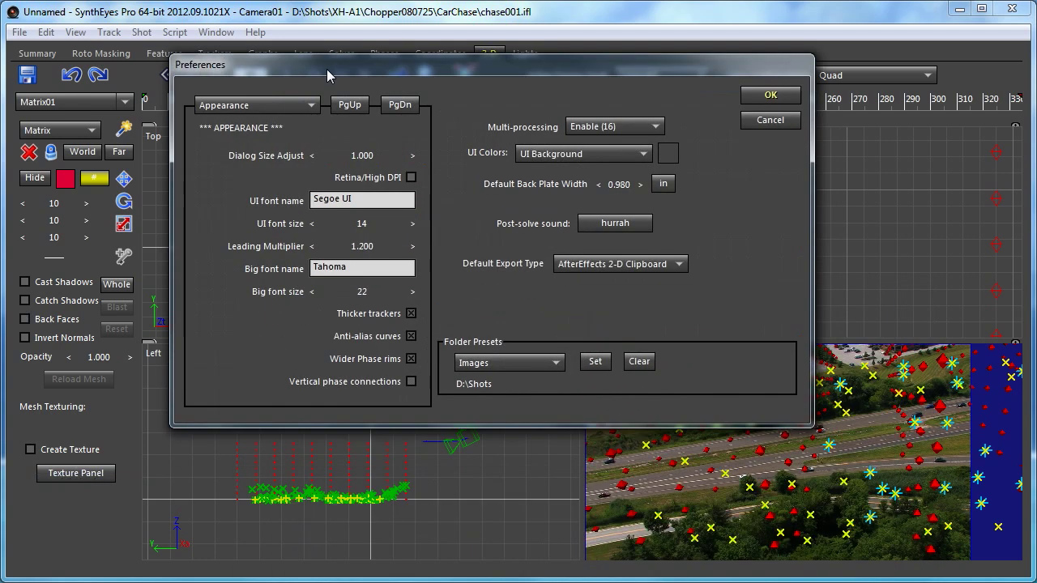
click(311, 108)
click(291, 142)
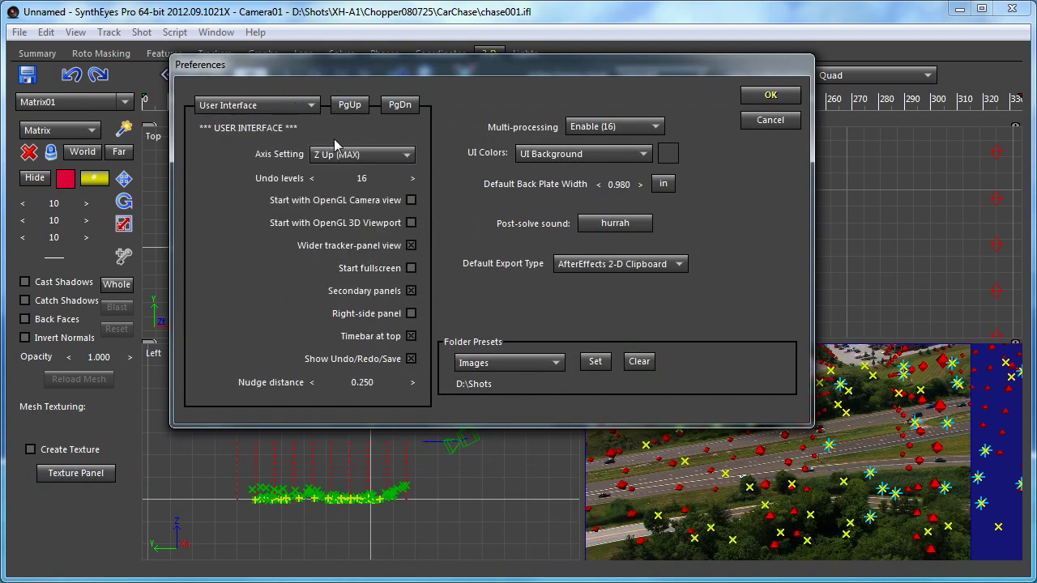
click(401, 105)
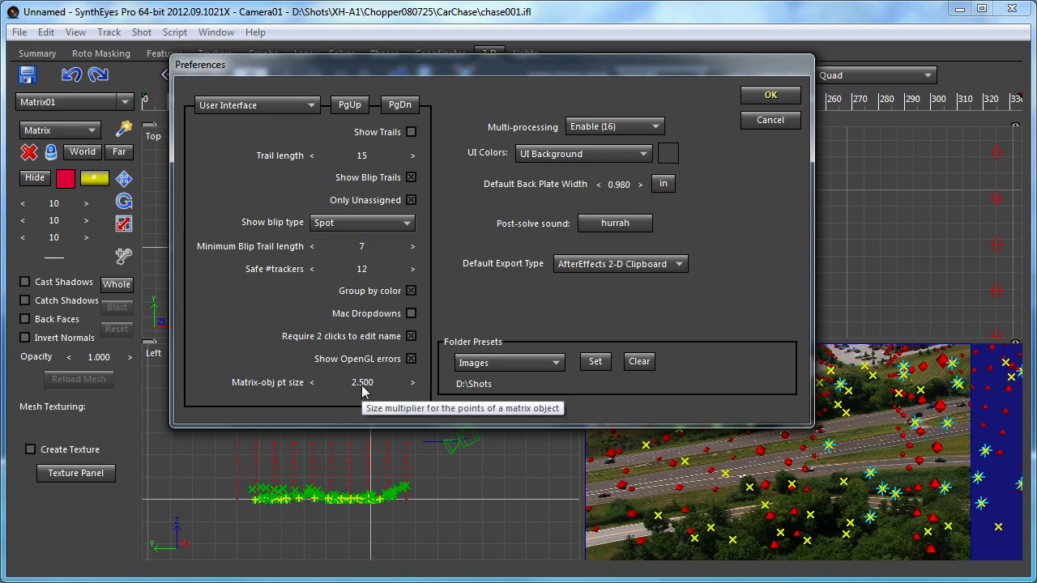
drag(362, 389, 328, 390)
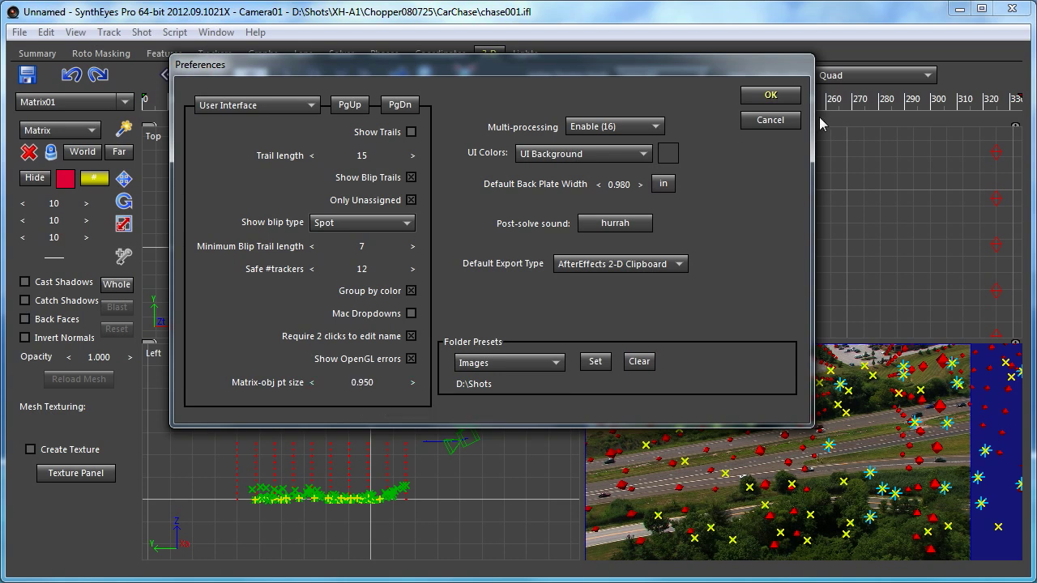
click(769, 107)
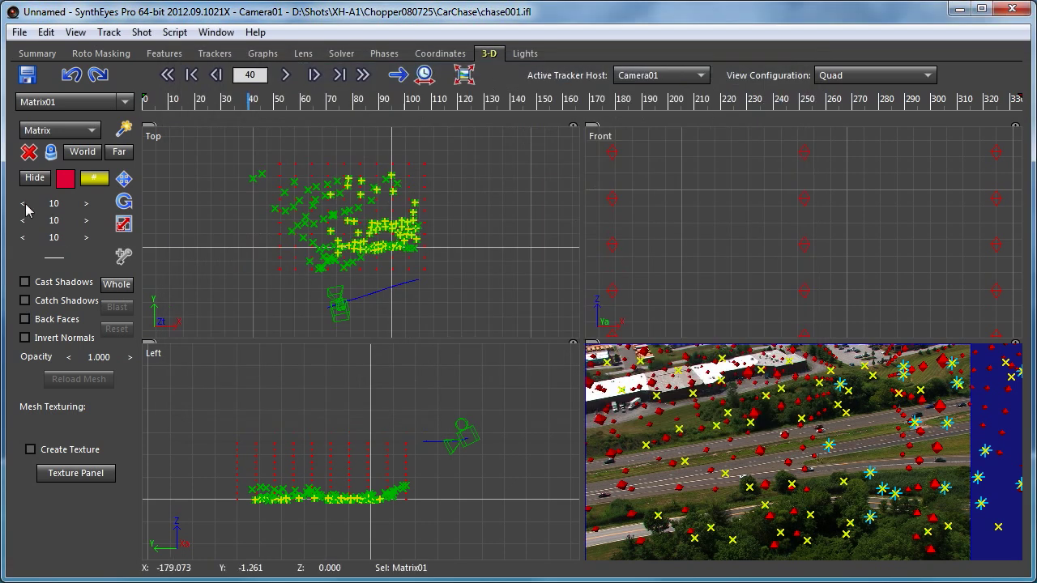
click(23, 204)
click(87, 205)
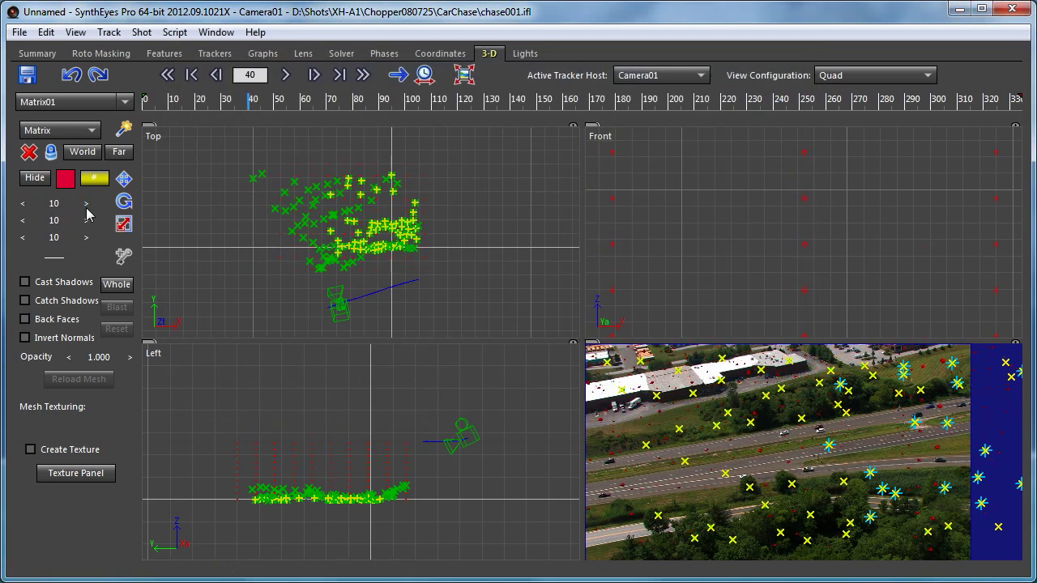